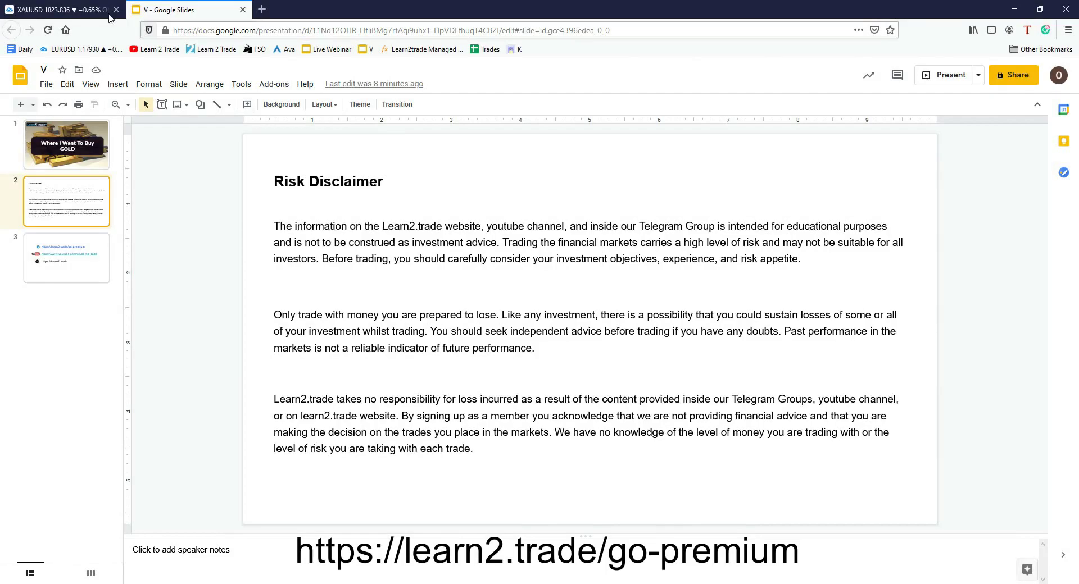
Return from the slideshow to the XAUUSD 4h chart and pan back to earlier price bars.
left_click(46, 10)
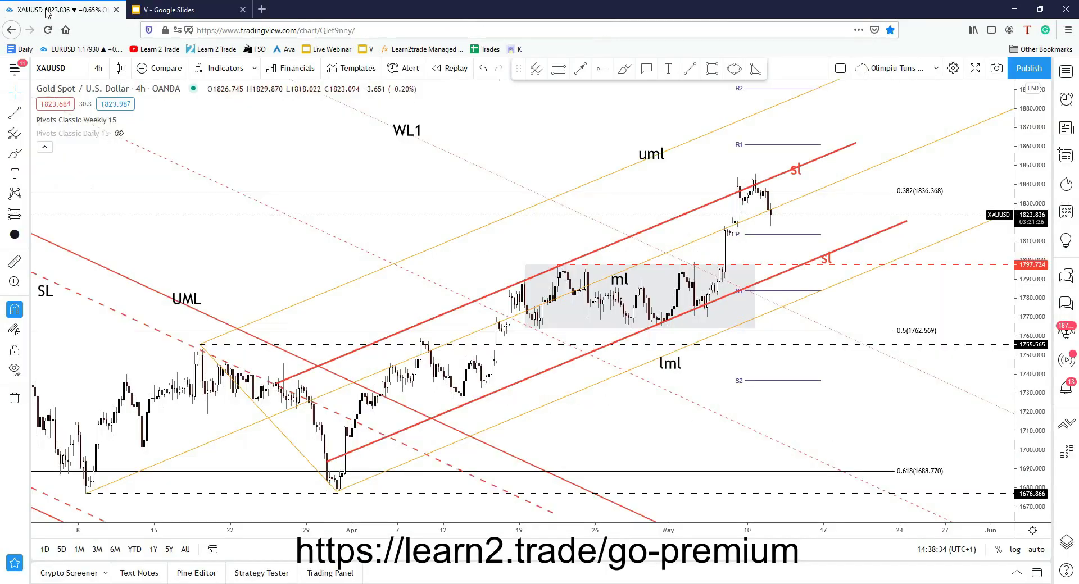
scroll(652, 292, "down", 2)
left_click_drag(652, 292, 745, 291)
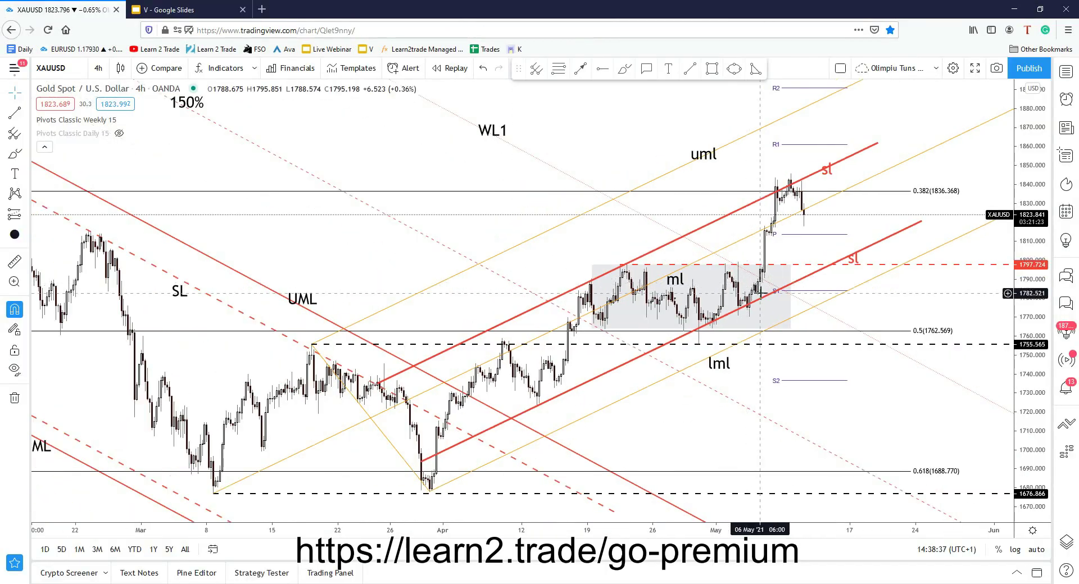
scroll(848, 361, "up", 2)
scroll(860, 402, "down", 1)
scroll(891, 425, "down", 1)
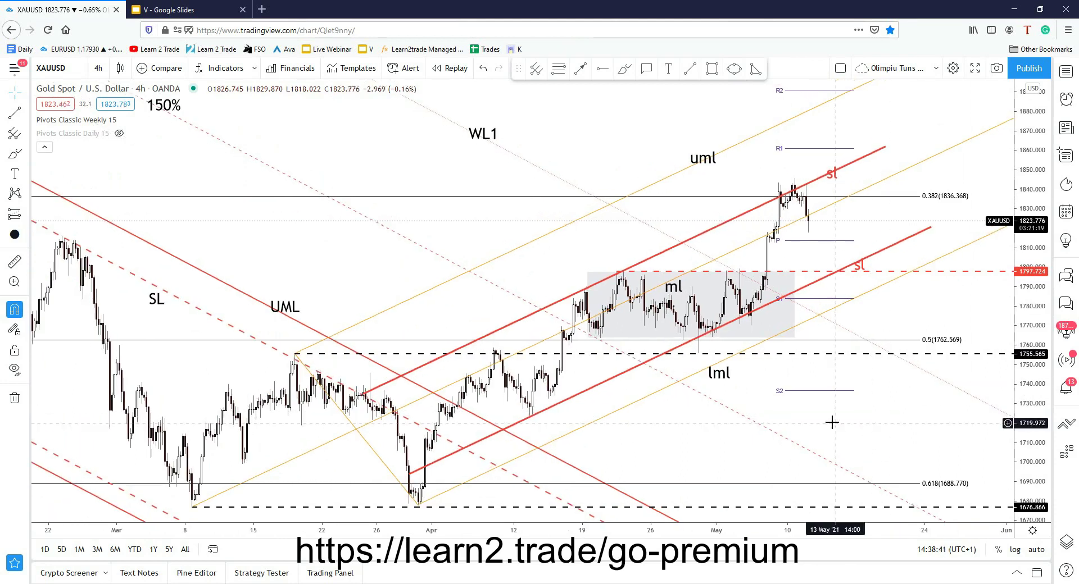
scroll(834, 413, "up", 1)
scroll(835, 410, "up", 1)
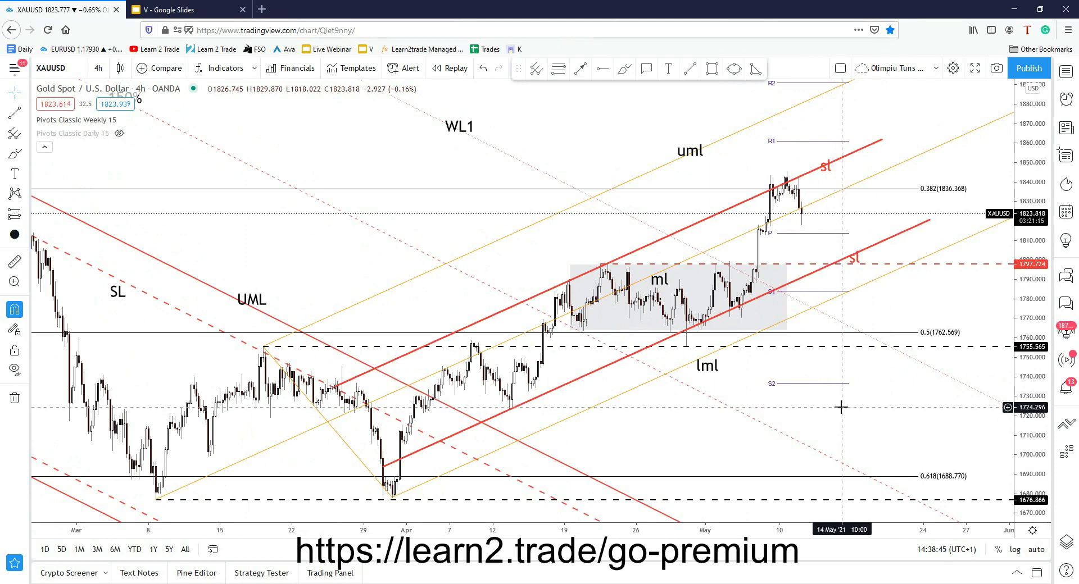
scroll(841, 407, "up", 1)
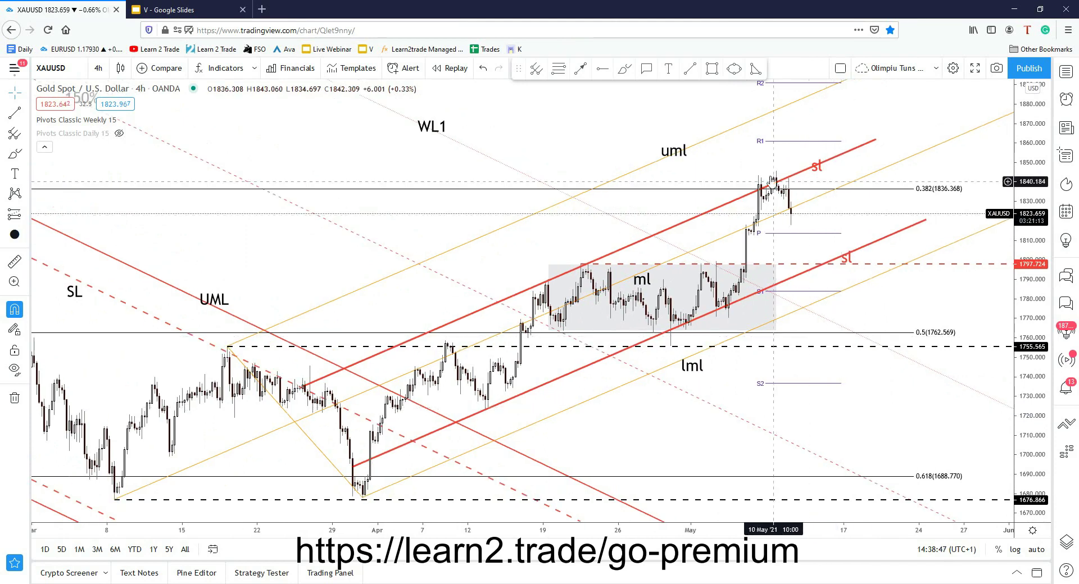
Brush-circle the recent highs near the 0.382 level, then delete the circle.
left_click(618, 71)
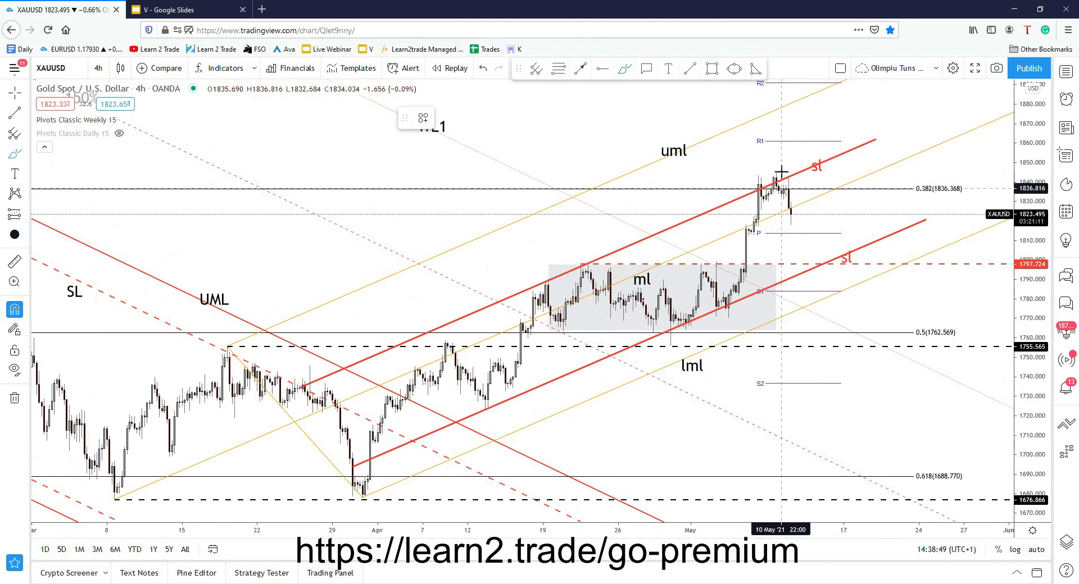
mouse_move(782, 168)
left_mouse_down()
mouse_move(786, 182)
mouse_move(769, 169)
left_mouse_up()
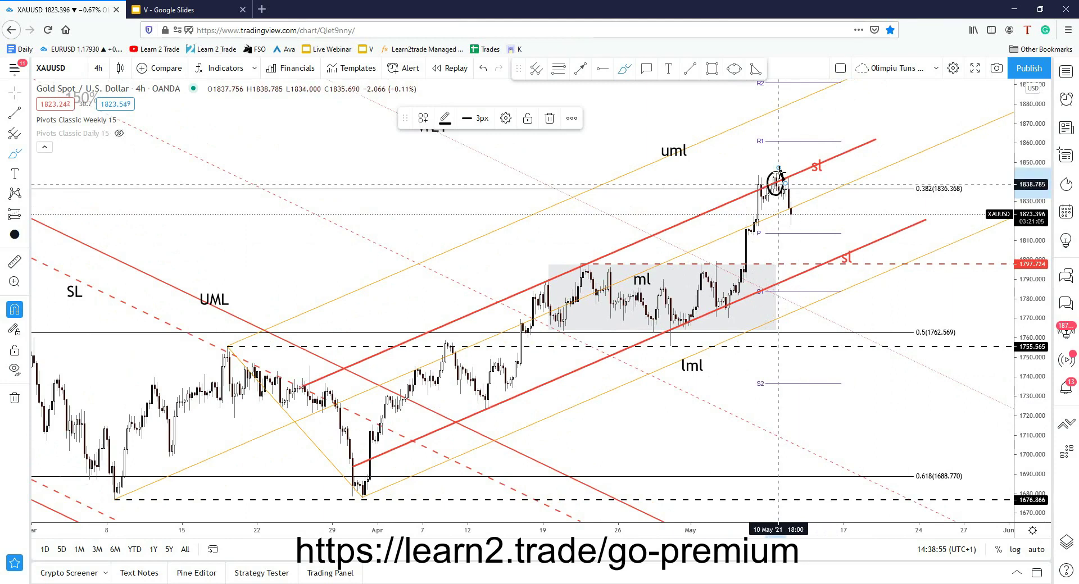
key("Delete")
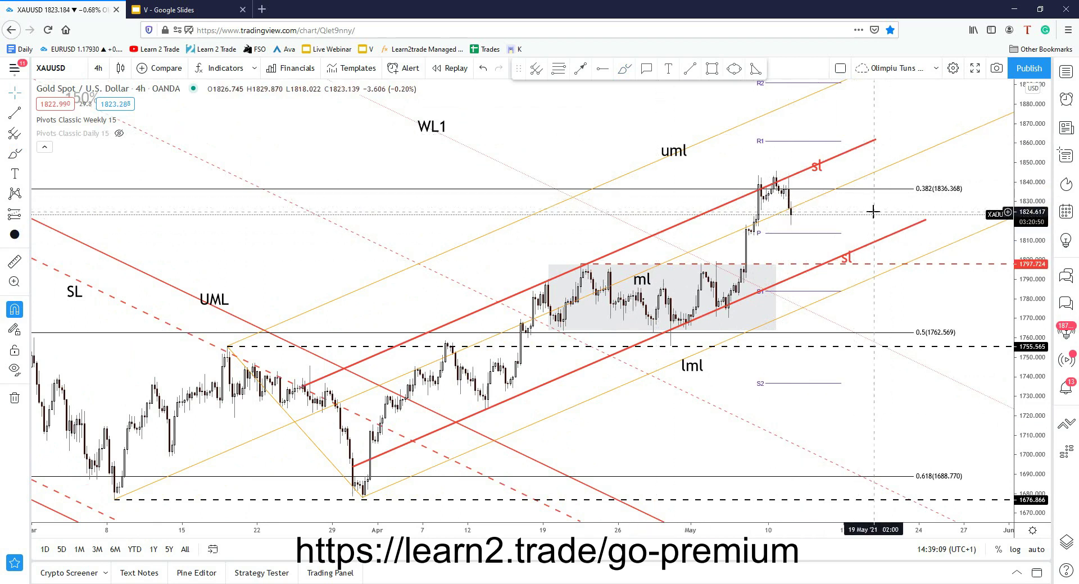
left_click_drag(863, 211, 839, 225)
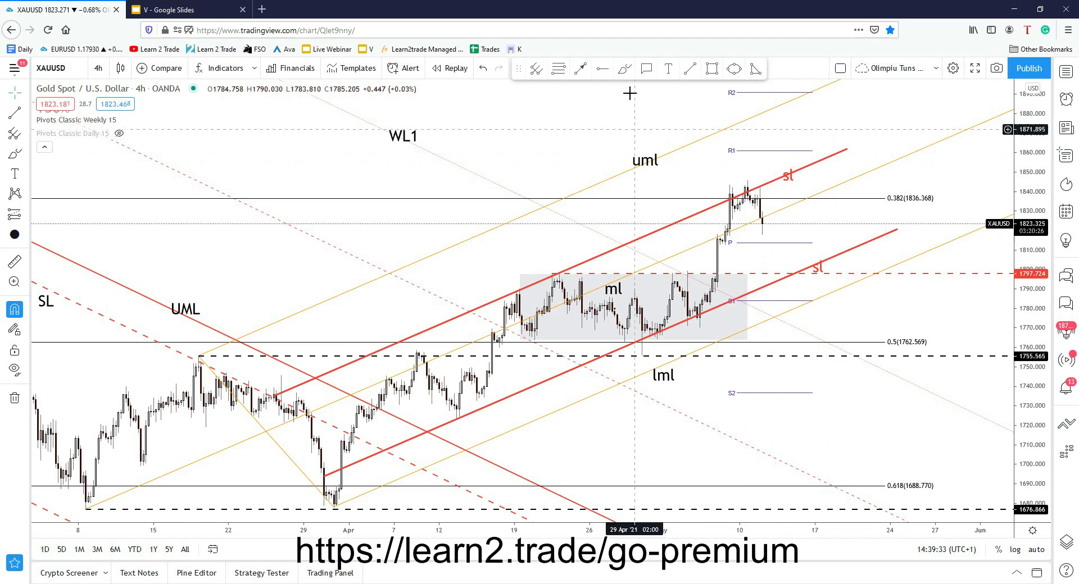
mouse_move(763, 216)
left_mouse_down()
mouse_move(777, 211)
mouse_move(801, 231)
mouse_move(794, 242)
left_mouse_up()
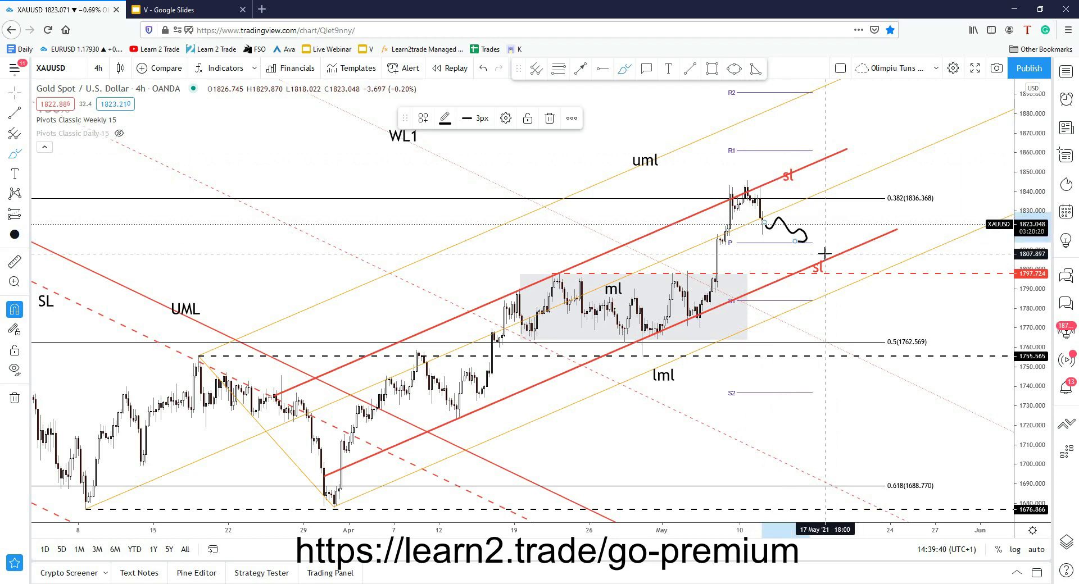
key("ctrl+z")
left_click(826, 210)
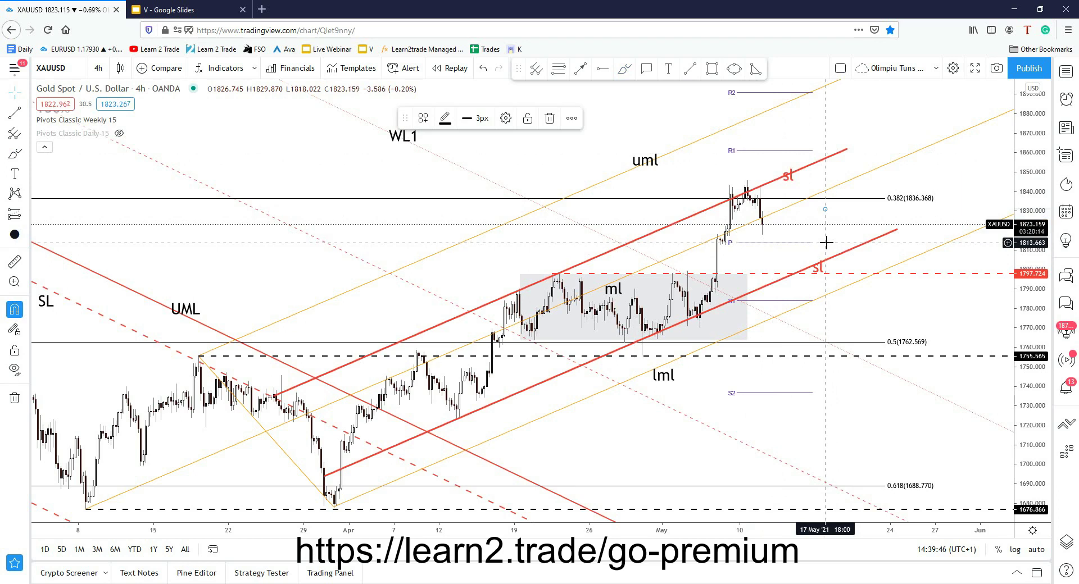
key("Escape")
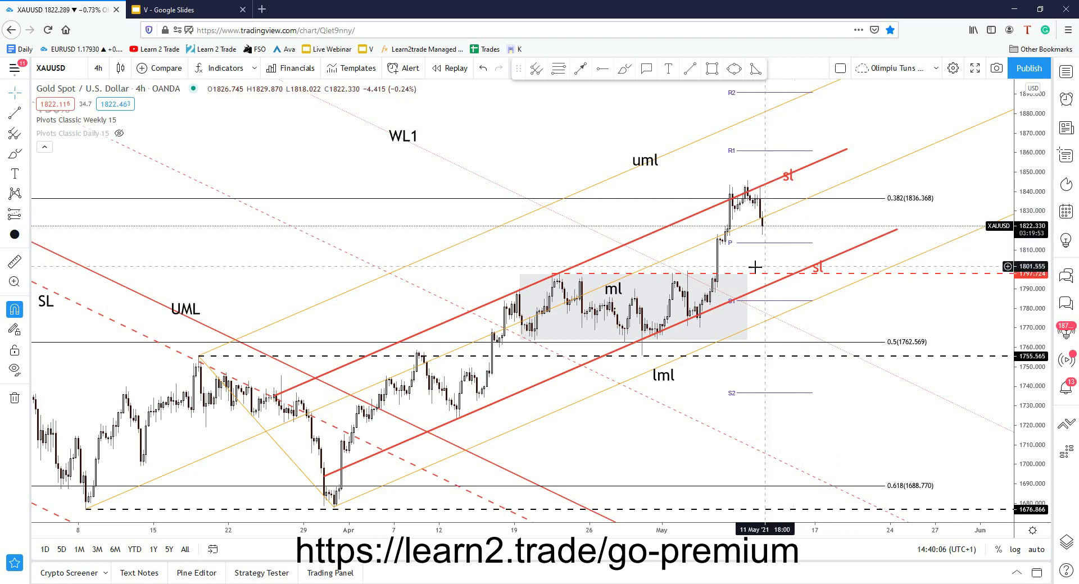
left_click(625, 70)
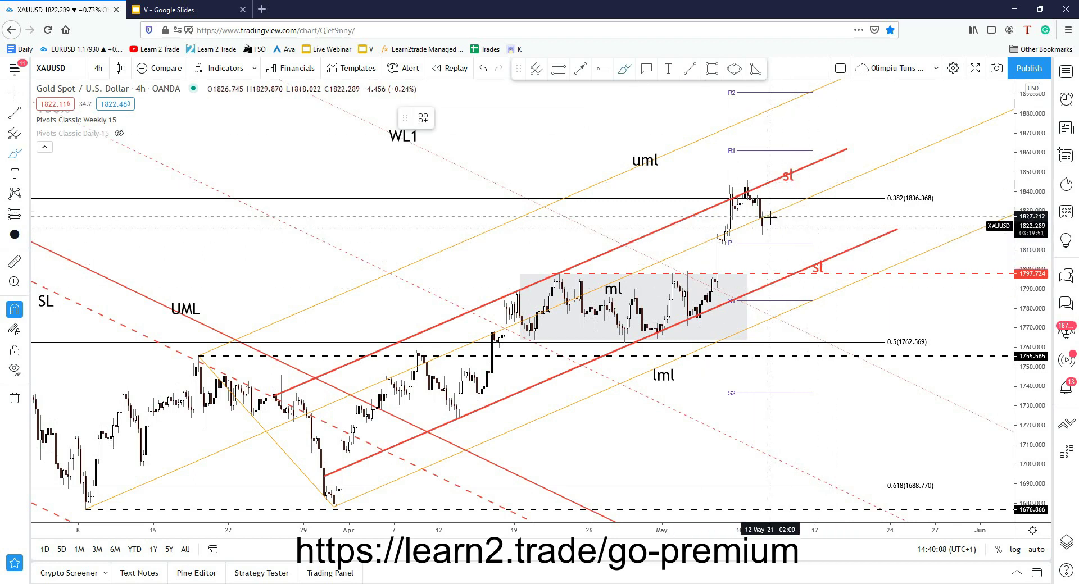
left_click_drag(768, 223, 779, 237)
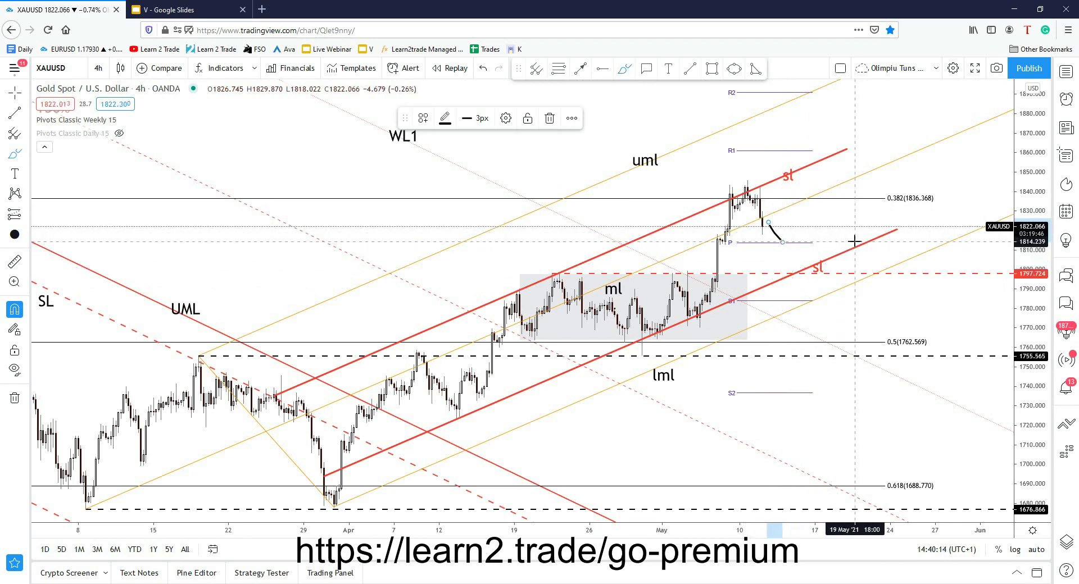
left_click_drag(854, 242, 788, 275)
key("Delete")
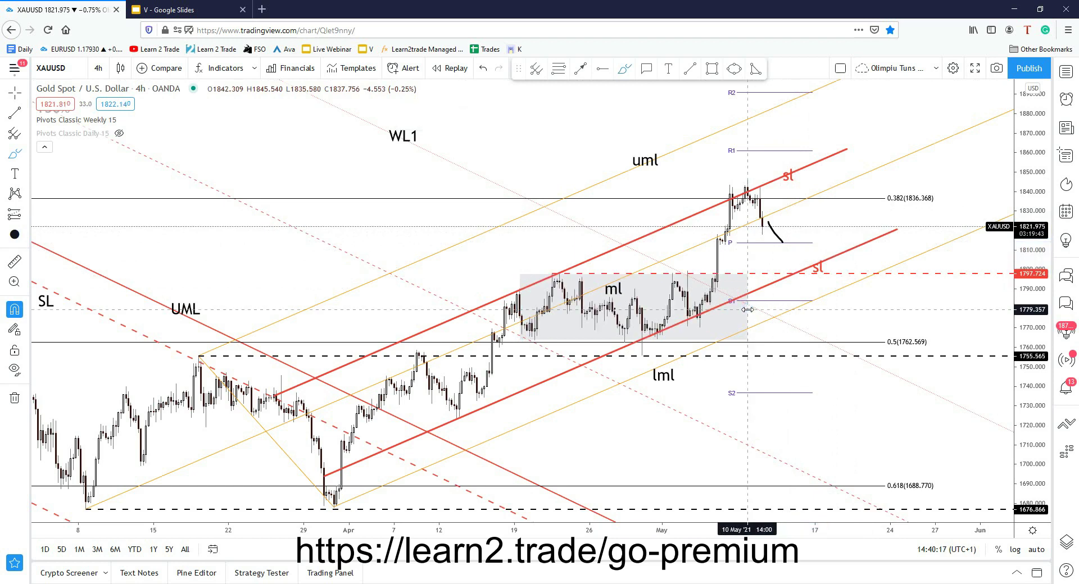
left_click(776, 232)
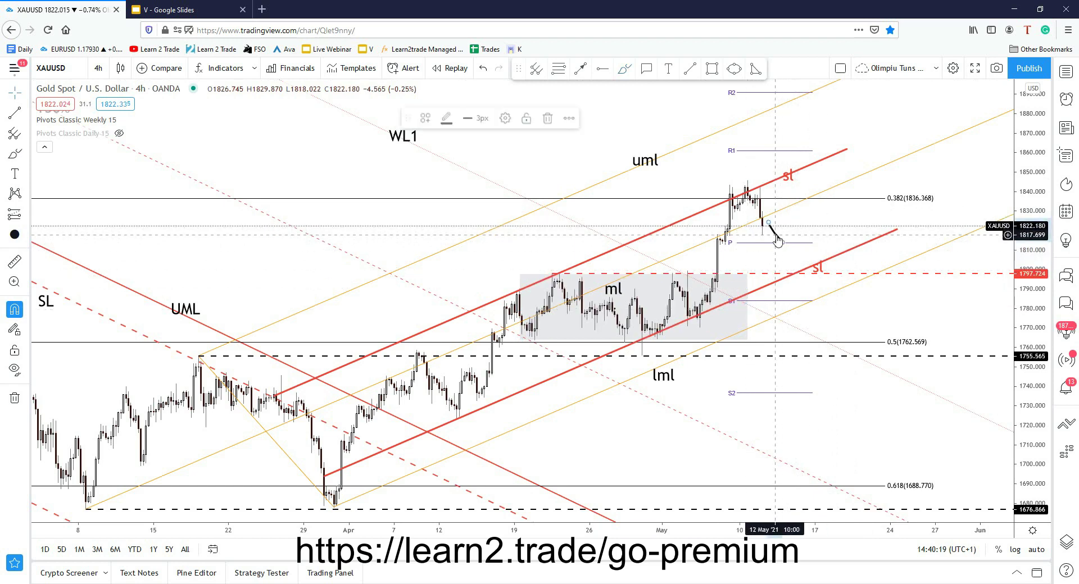
key("Delete")
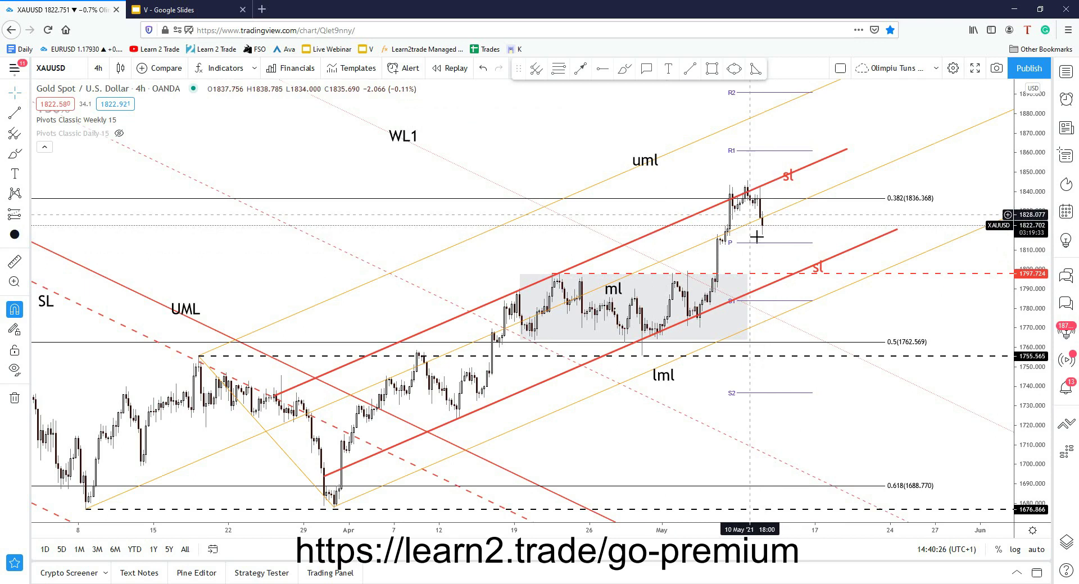
scroll(562, 161, "up", 1)
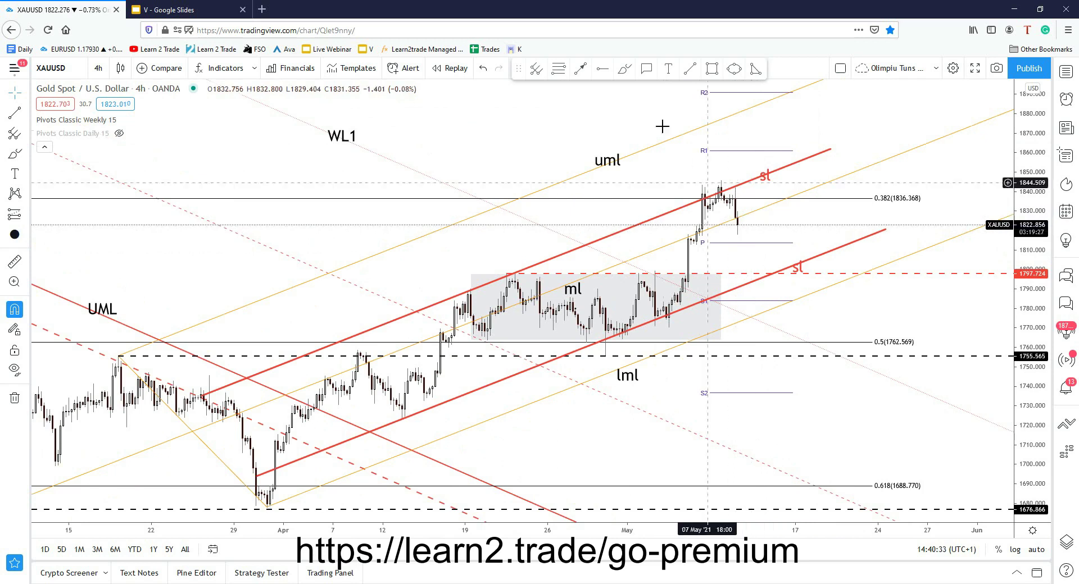
left_click(624, 68)
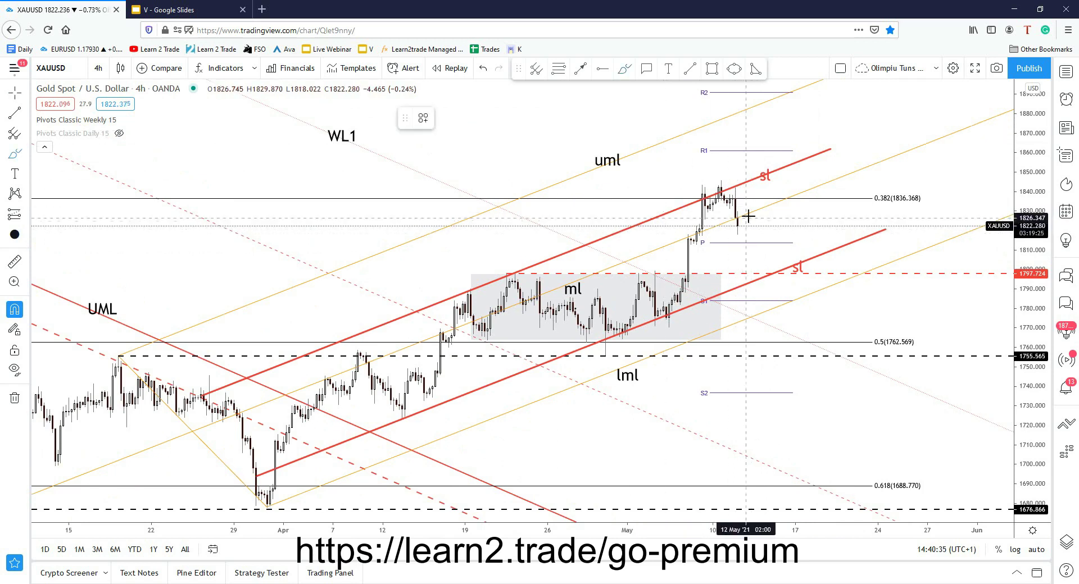
left_click_drag(740, 212, 750, 218)
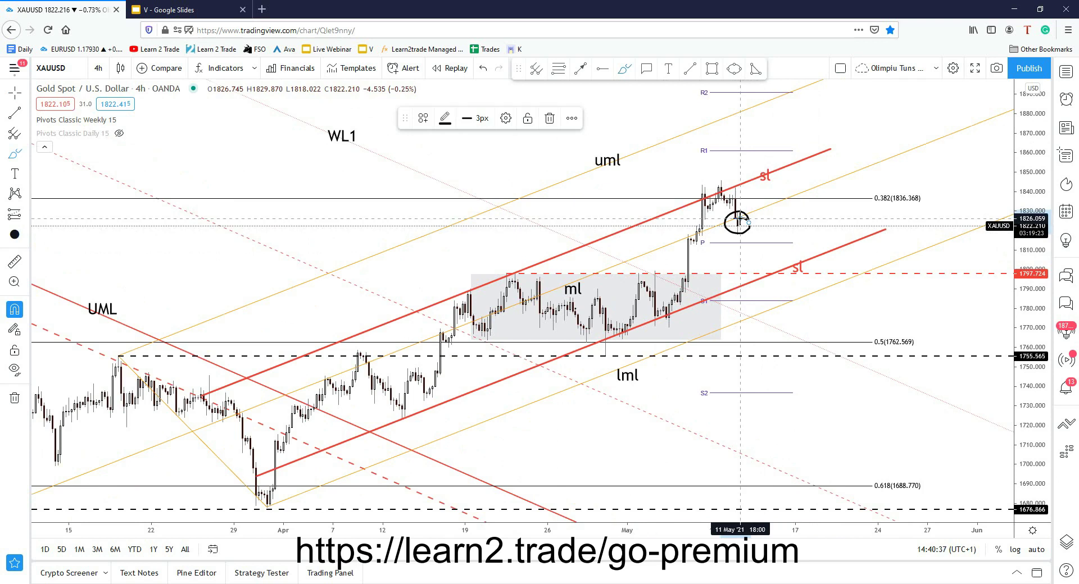
key("Delete")
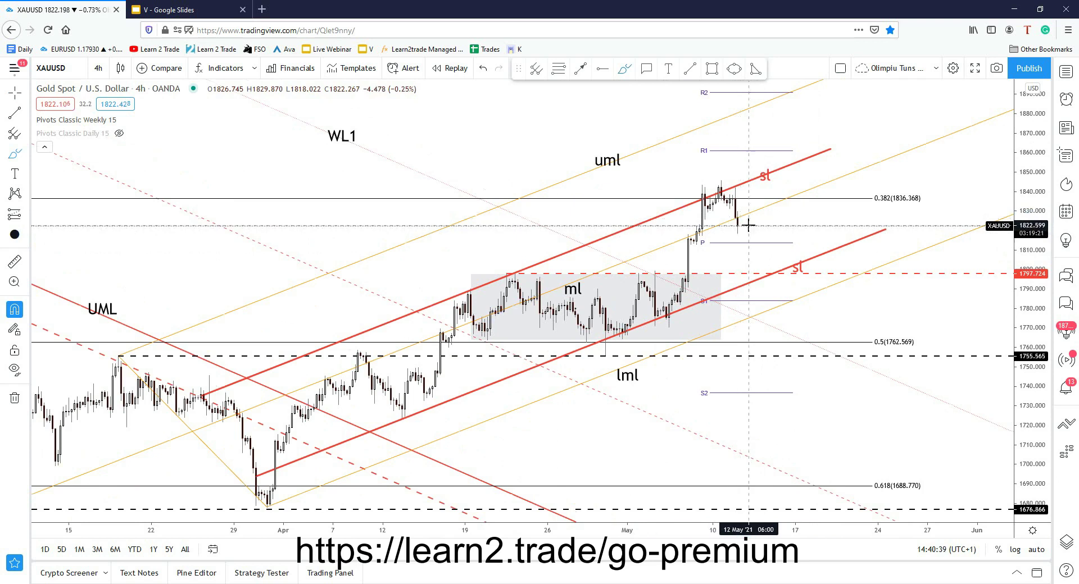
scroll(749, 225, "down", 2)
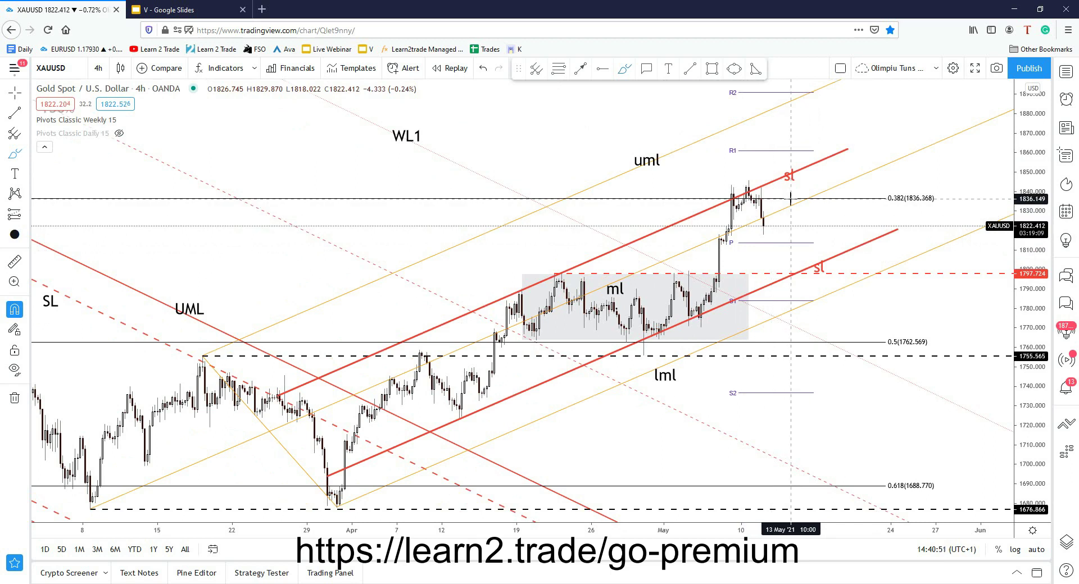
left_click(623, 73)
left_click_drag(835, 243, 726, 242)
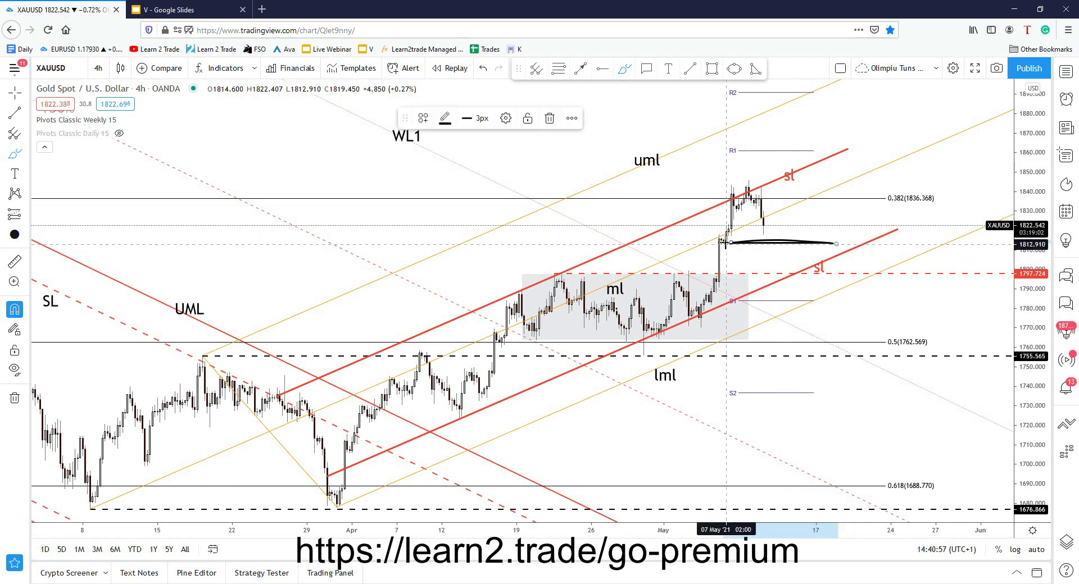
key("Delete")
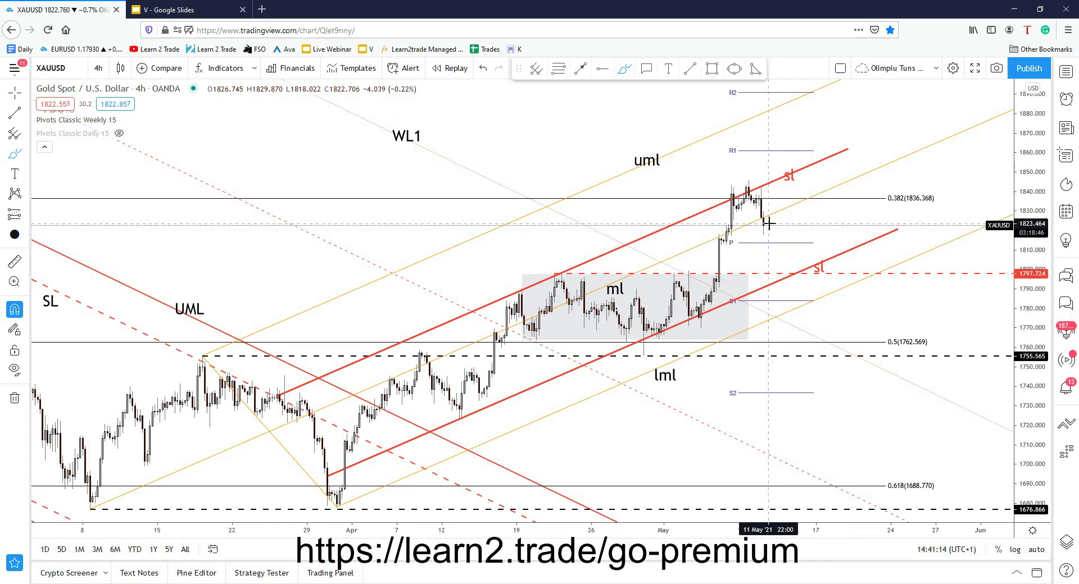
left_click_drag(765, 226, 809, 246)
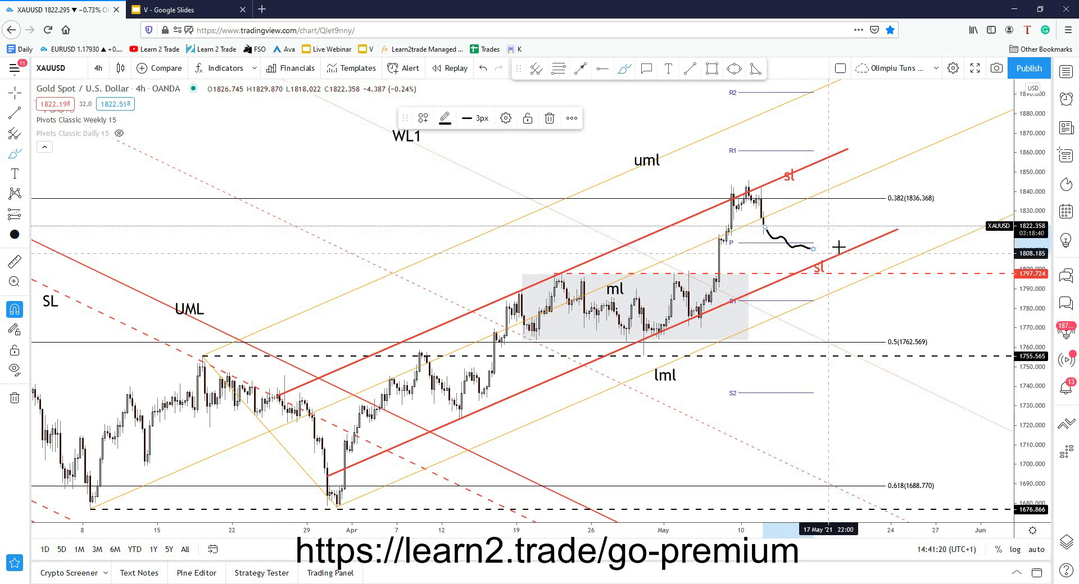
key("Delete")
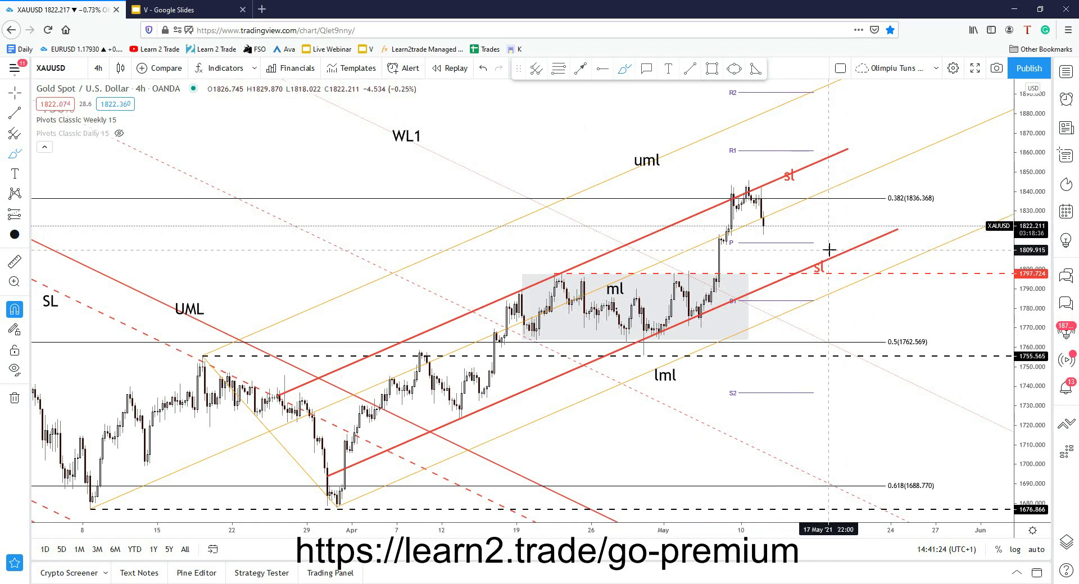
key("Escape")
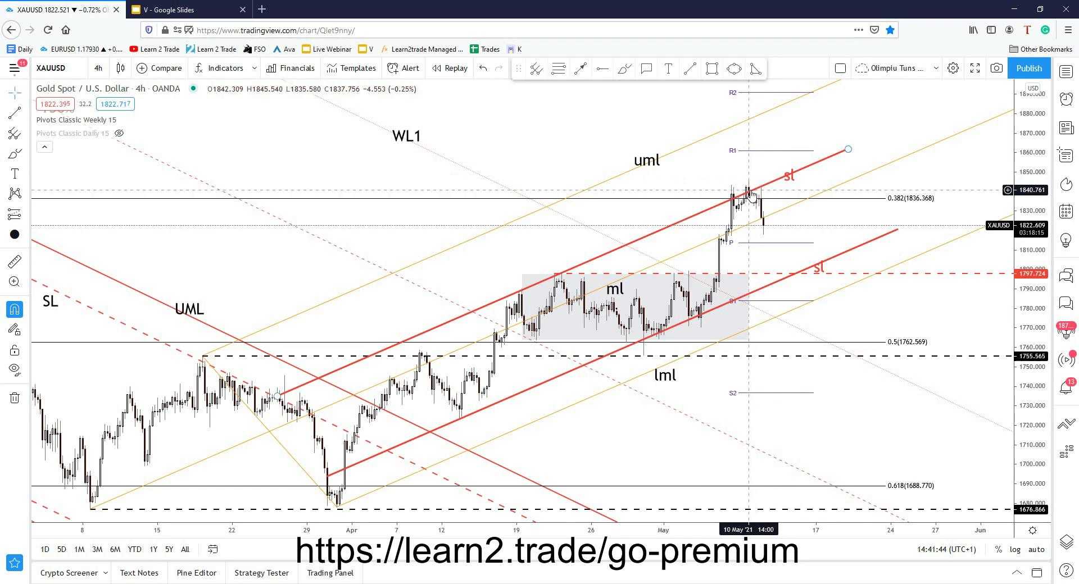
scroll(927, 253, "up", 2)
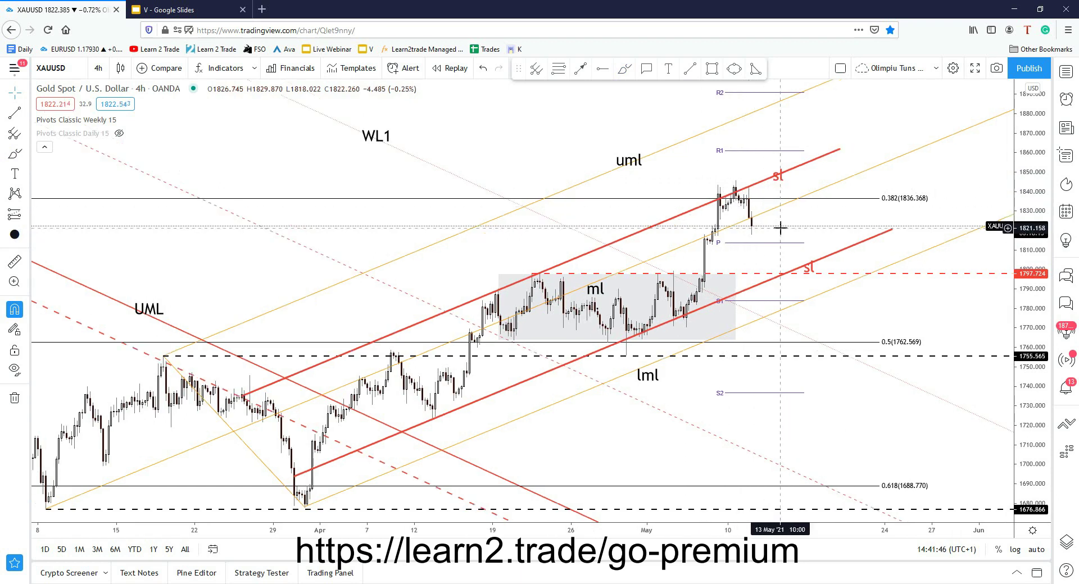
scroll(796, 233, "up", 4)
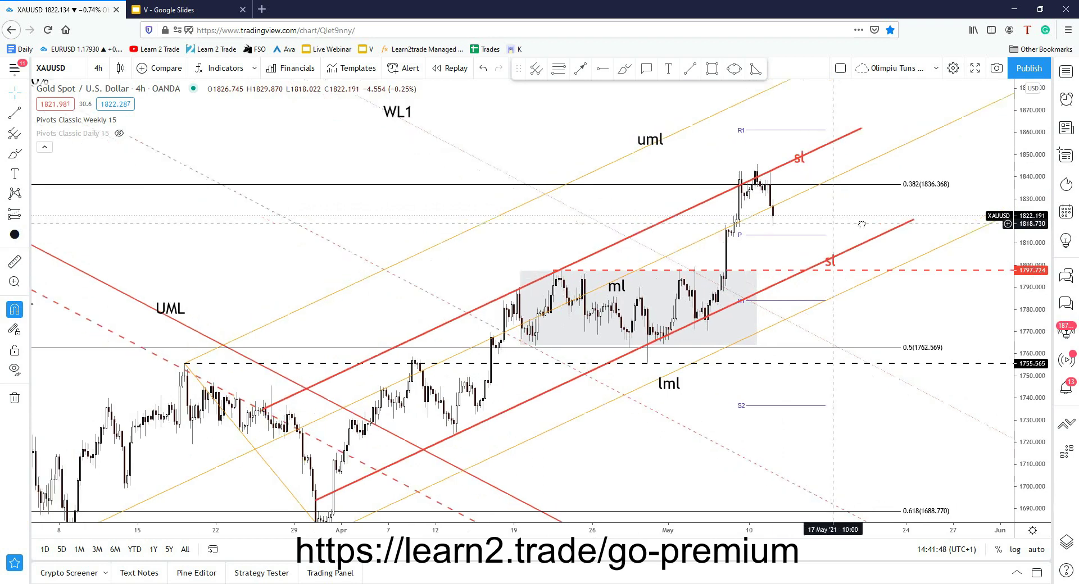
scroll(793, 237, "up", 1)
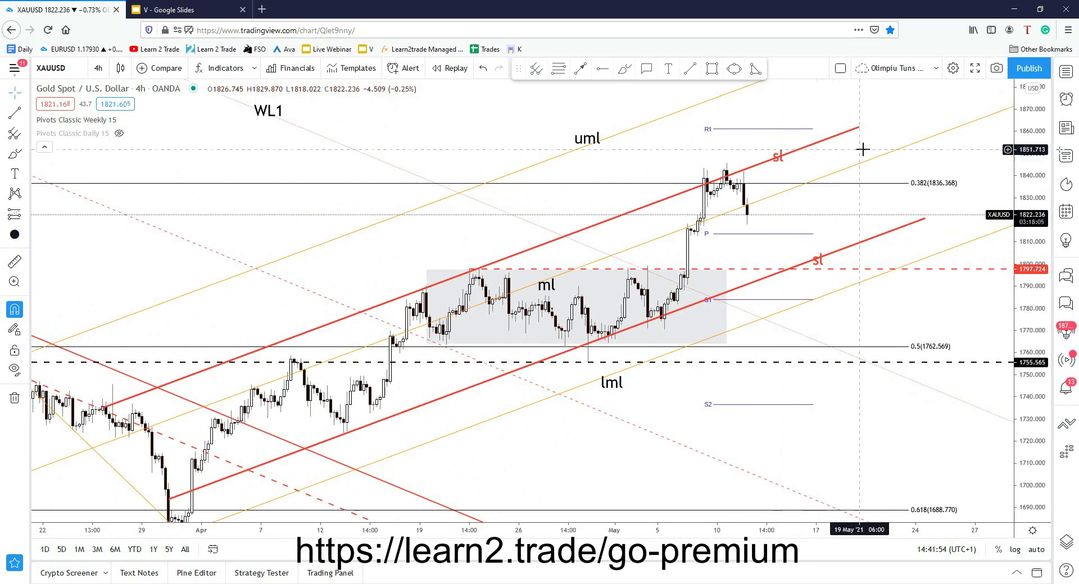
scroll(933, 227, "down", 1)
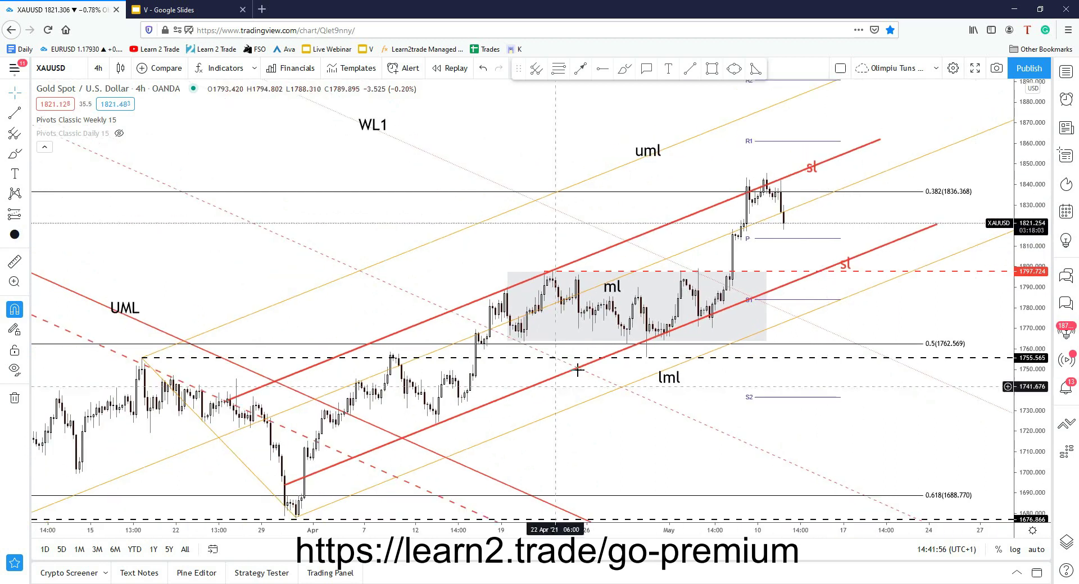